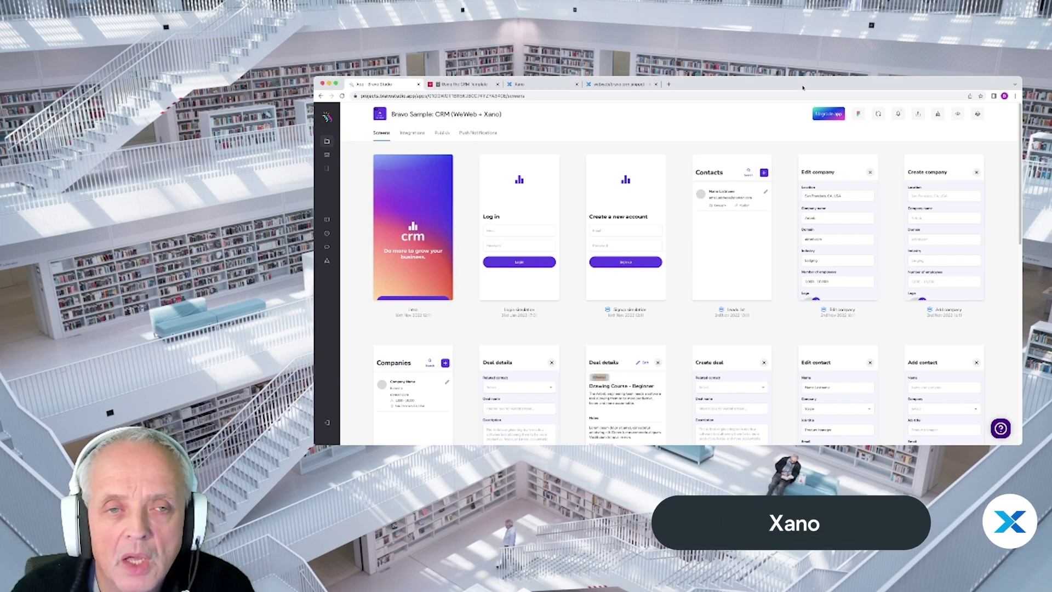
click(463, 84)
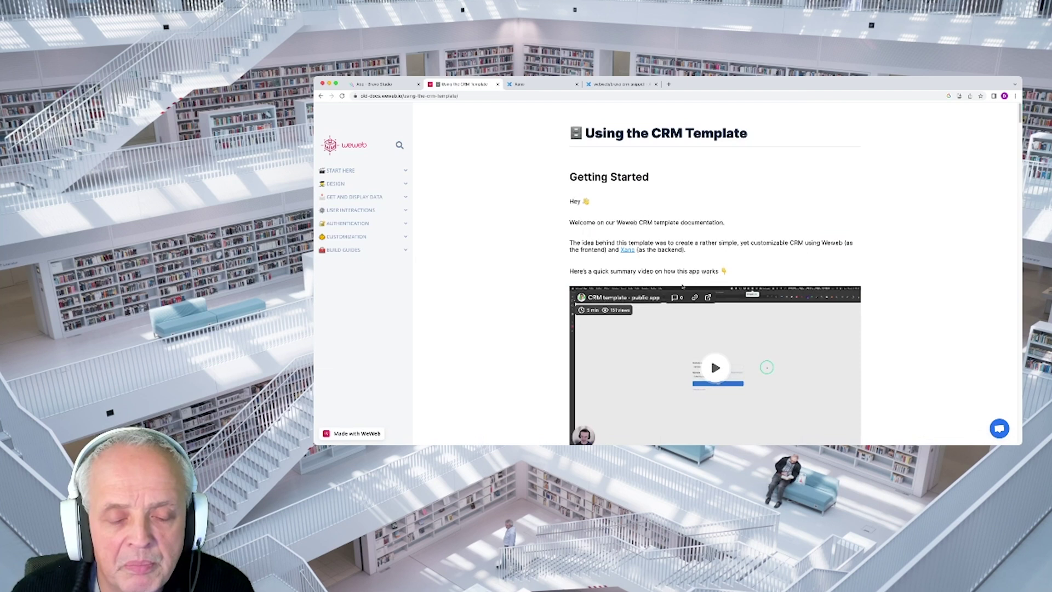
scroll(711, 294, down, 5)
scroll(687, 296, down, 20)
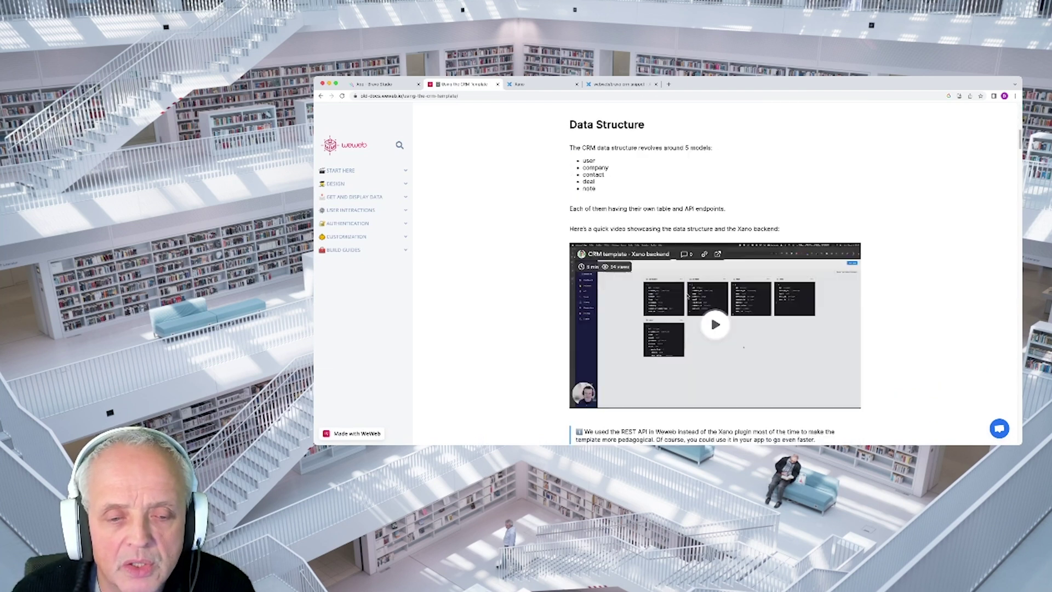
scroll(687, 296, down, 5)
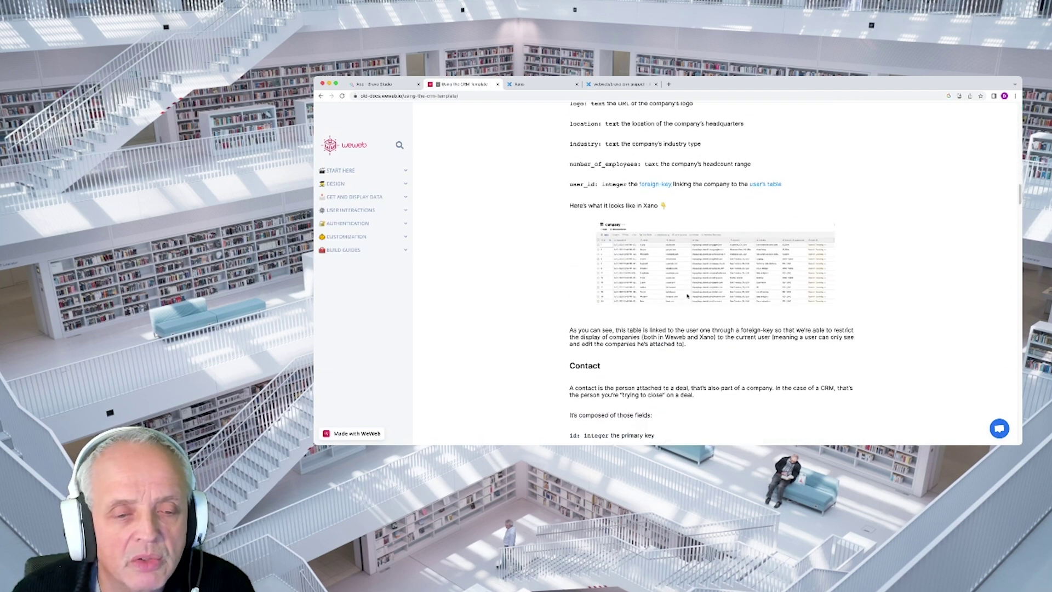
scroll(687, 296, up, 20)
scroll(687, 296, up, 15)
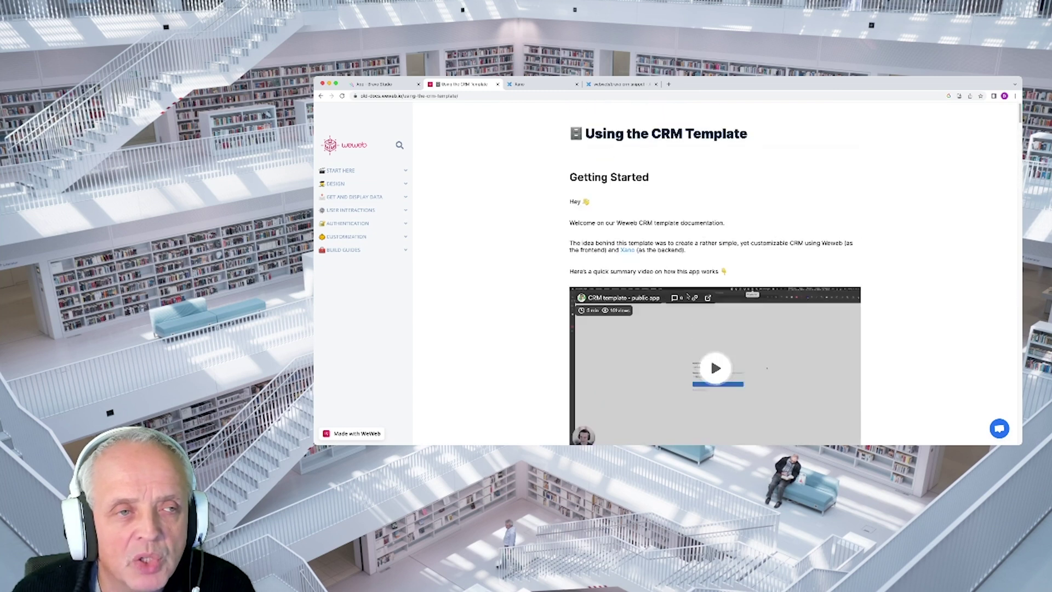
click(399, 86)
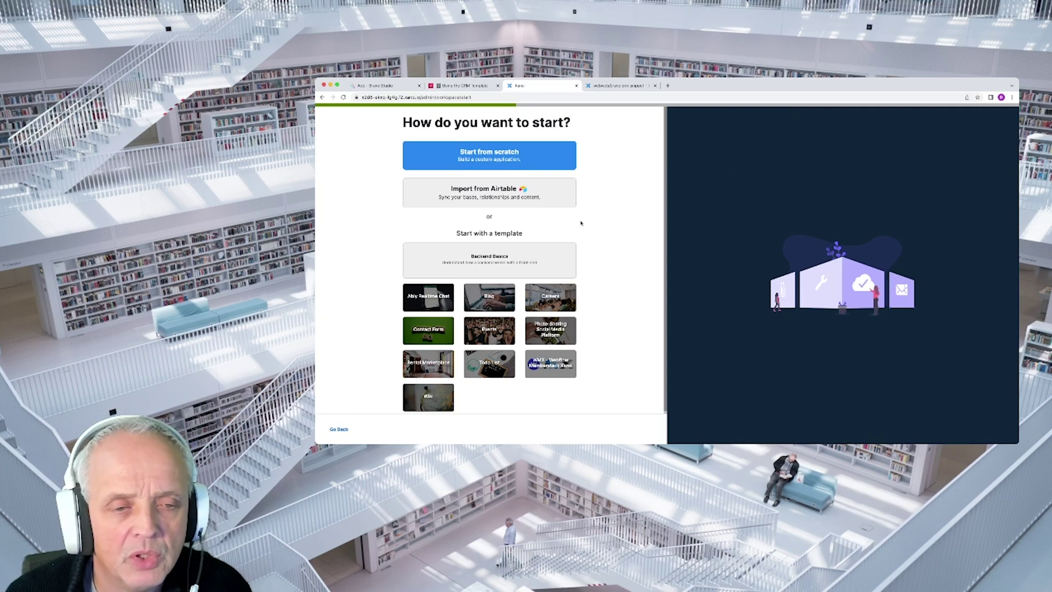
Set up the Demo CRM app workspace from scratch with CRUD generation off, no user table, and features skipped
click(500, 159)
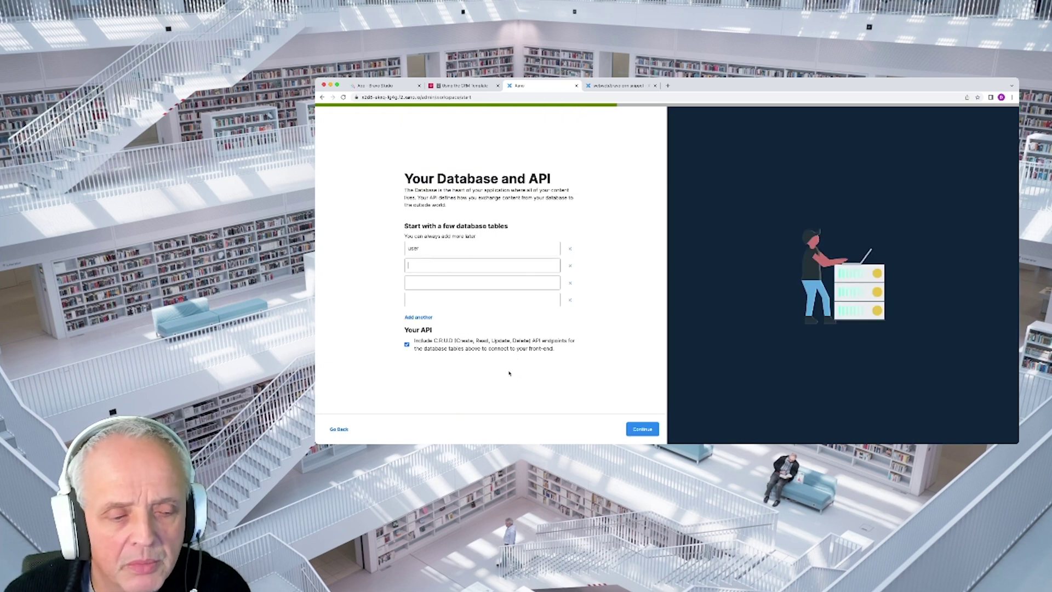
click(407, 345)
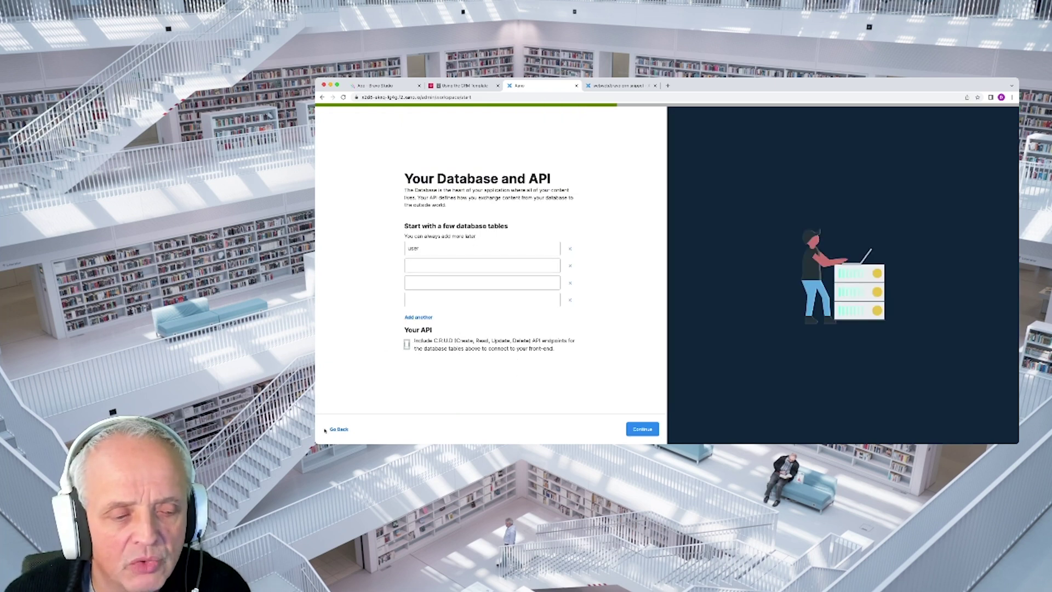
click(570, 249)
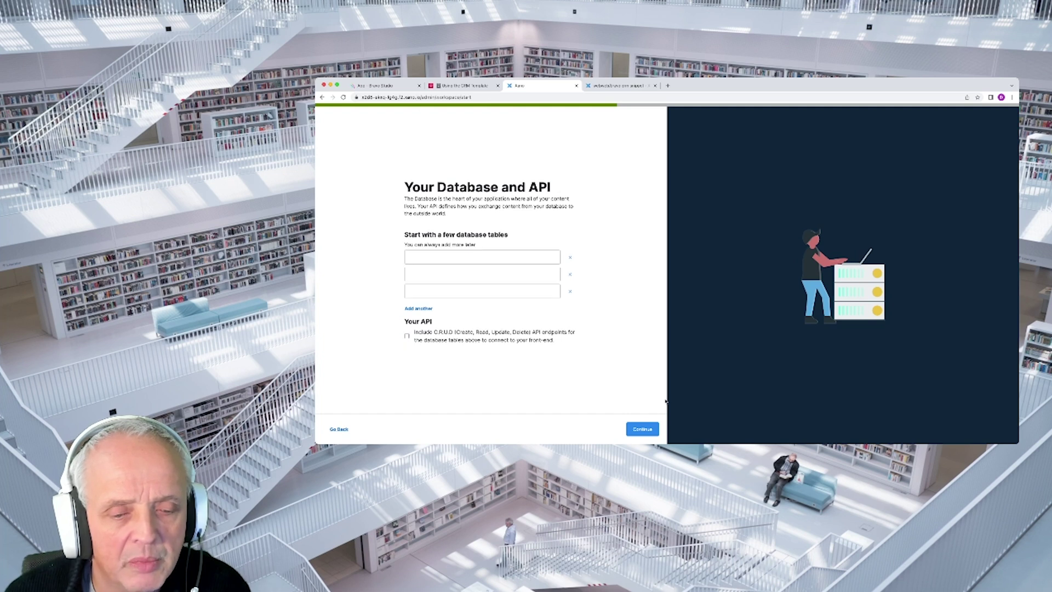
click(642, 429)
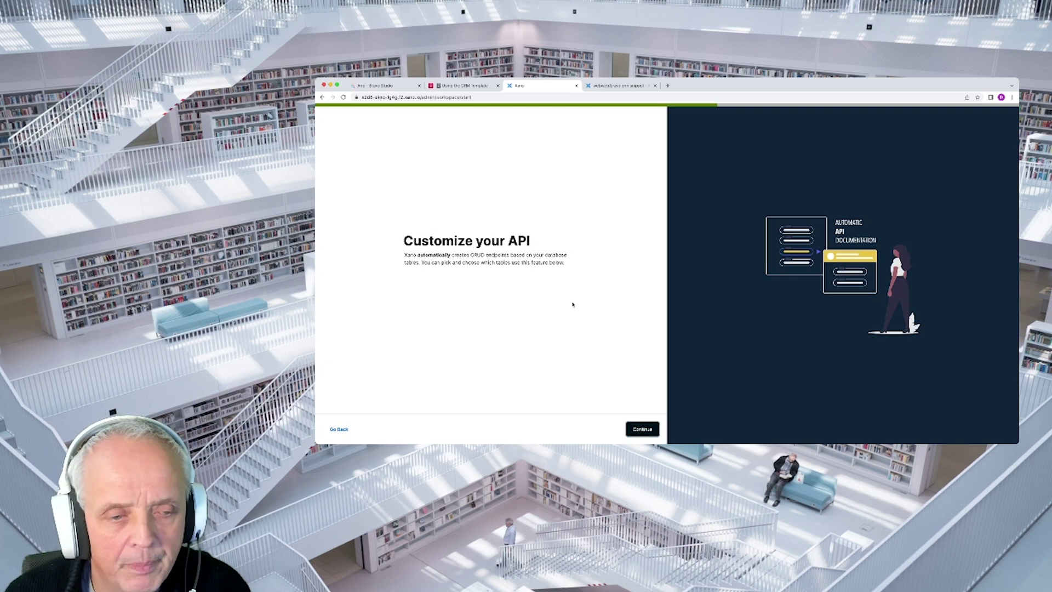
click(642, 429)
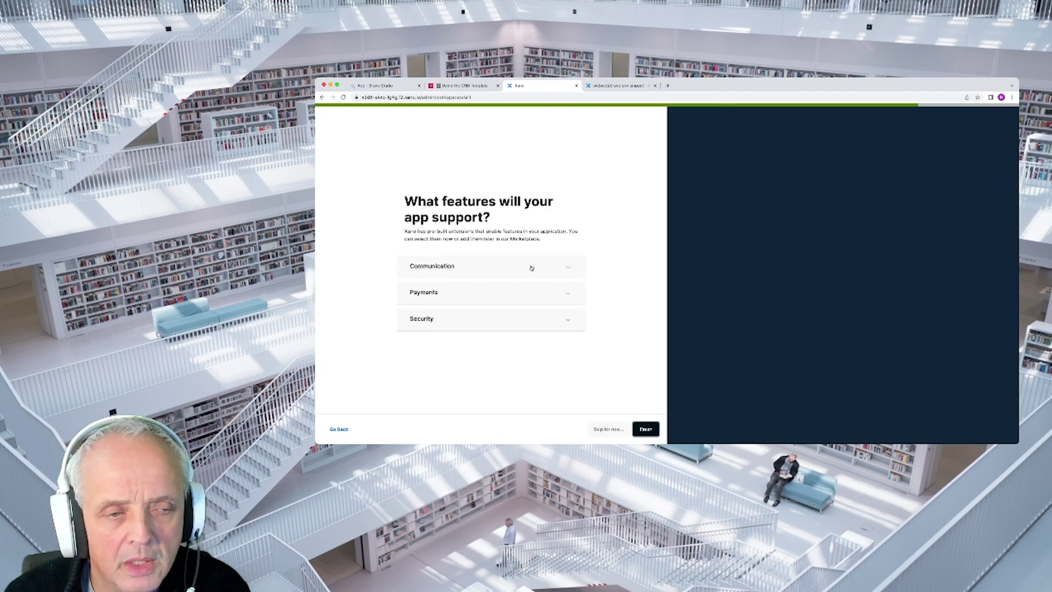
click(615, 431)
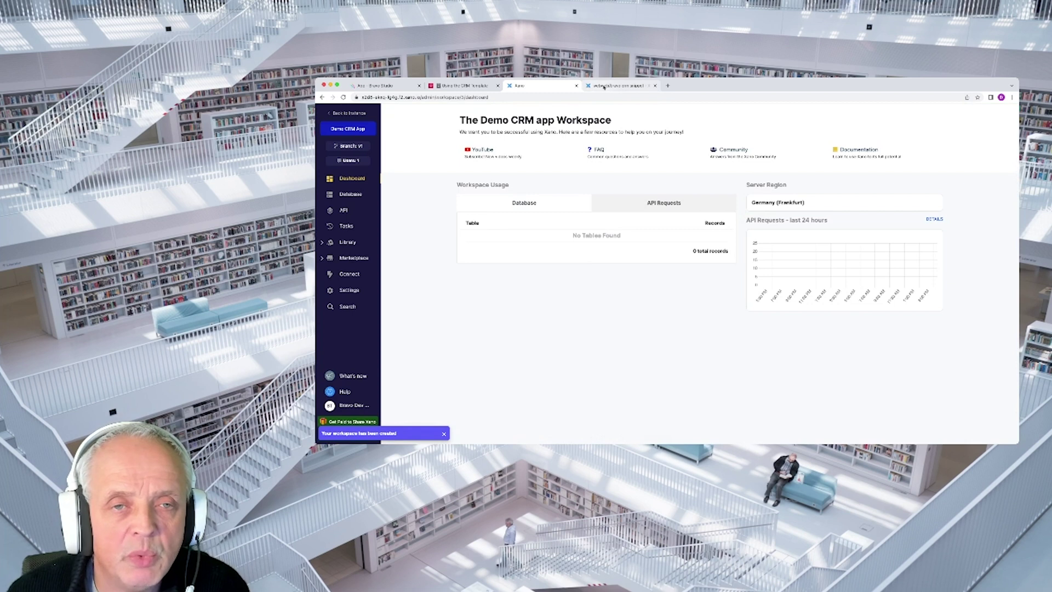
click(603, 86)
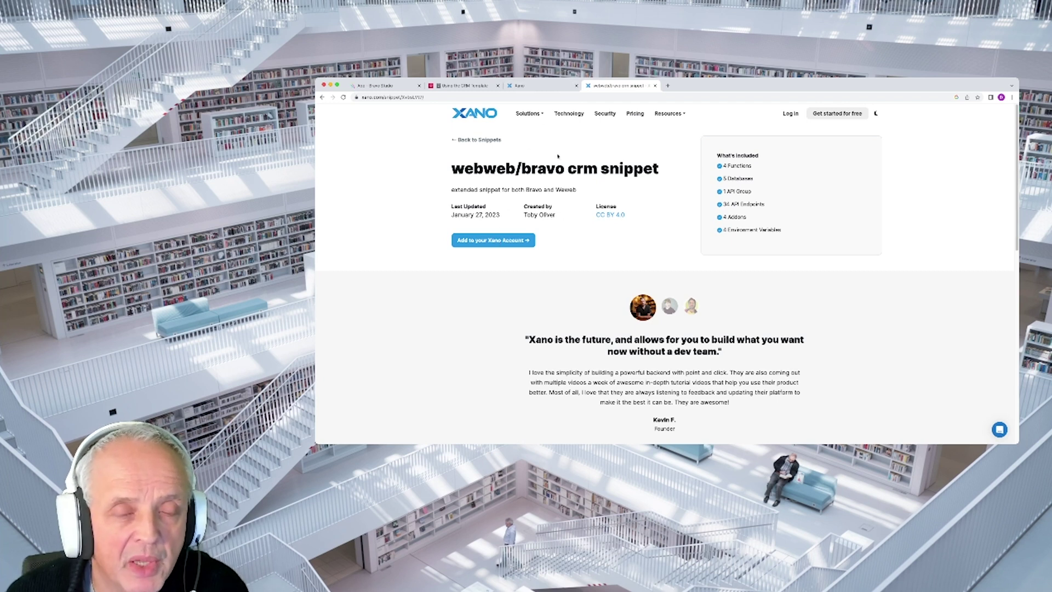
click(535, 86)
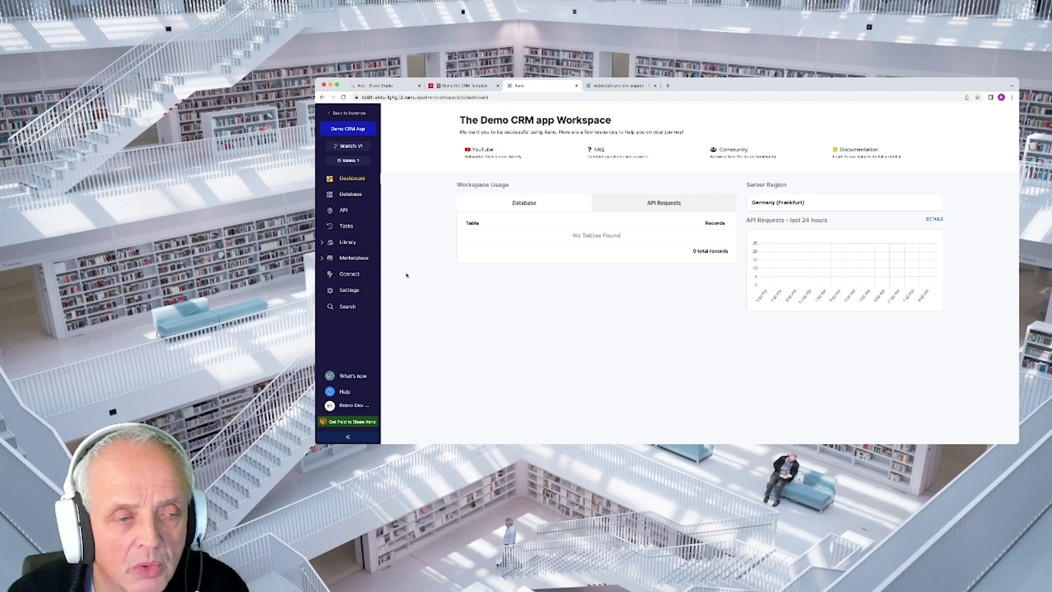
Install the purchased webweb/bravo crm snippet from the Marketplace into this workspace
click(349, 260)
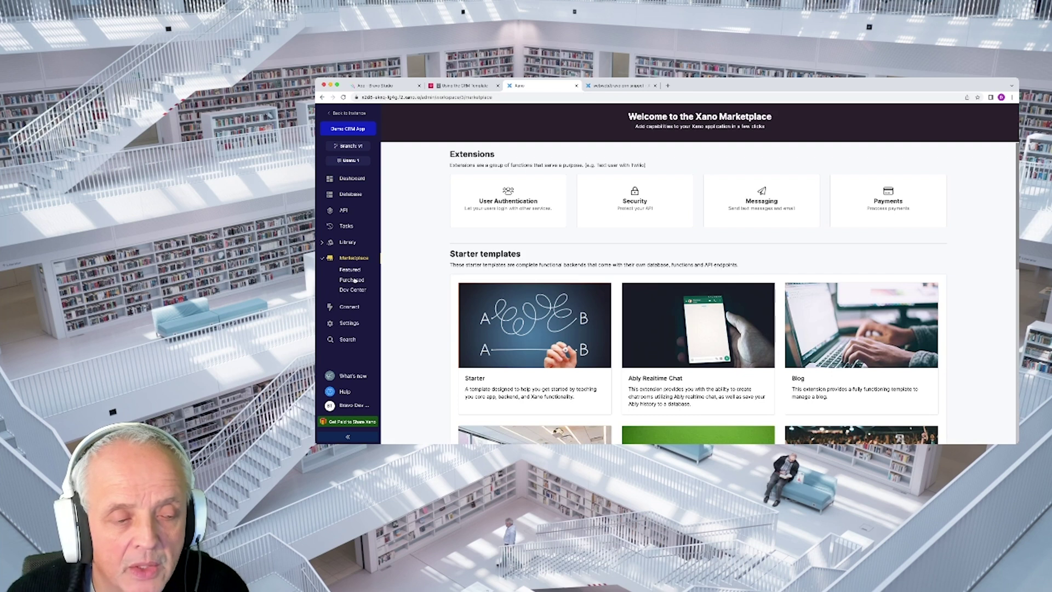
click(354, 280)
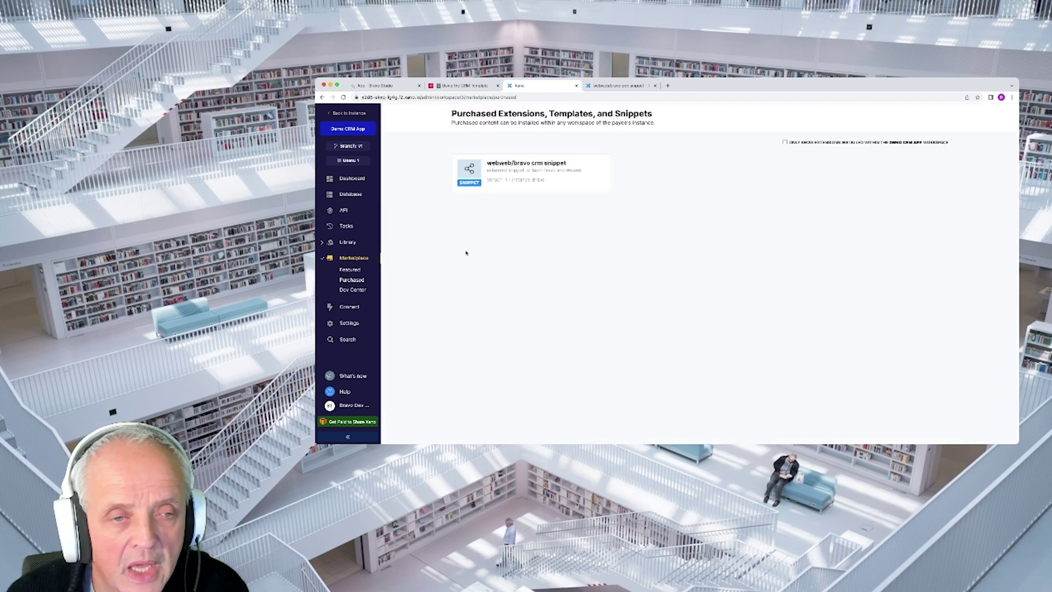
click(518, 167)
click(860, 205)
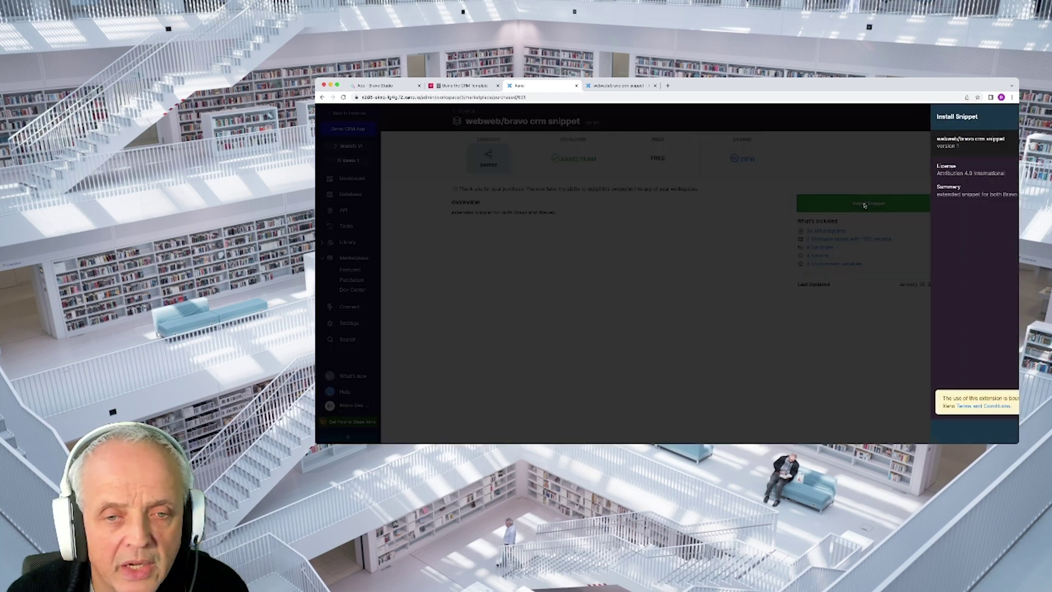
click(1000, 432)
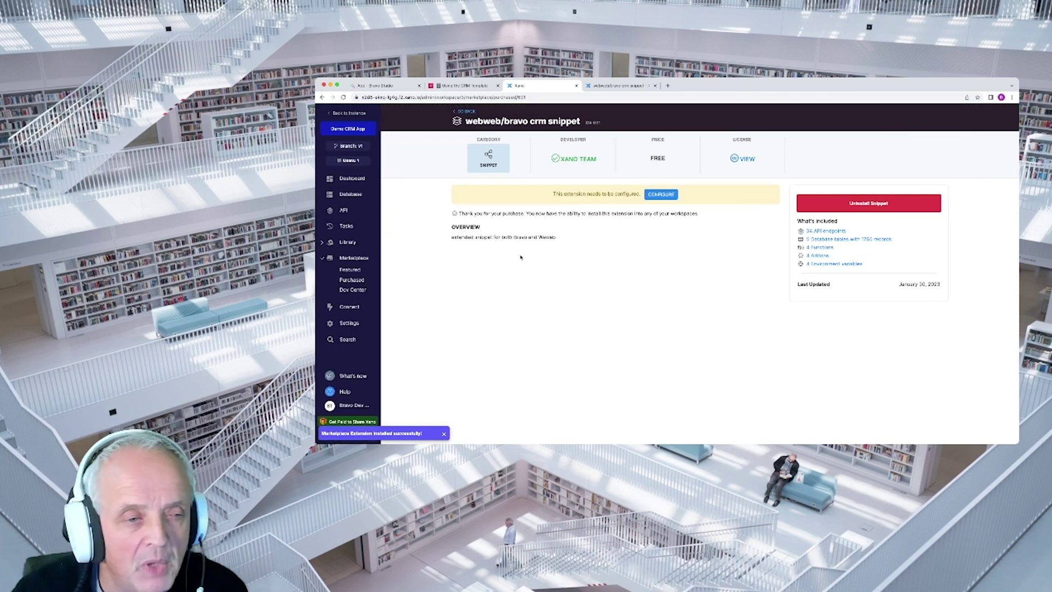
Browse the Default API group's endpoints and the user table's records
click(344, 210)
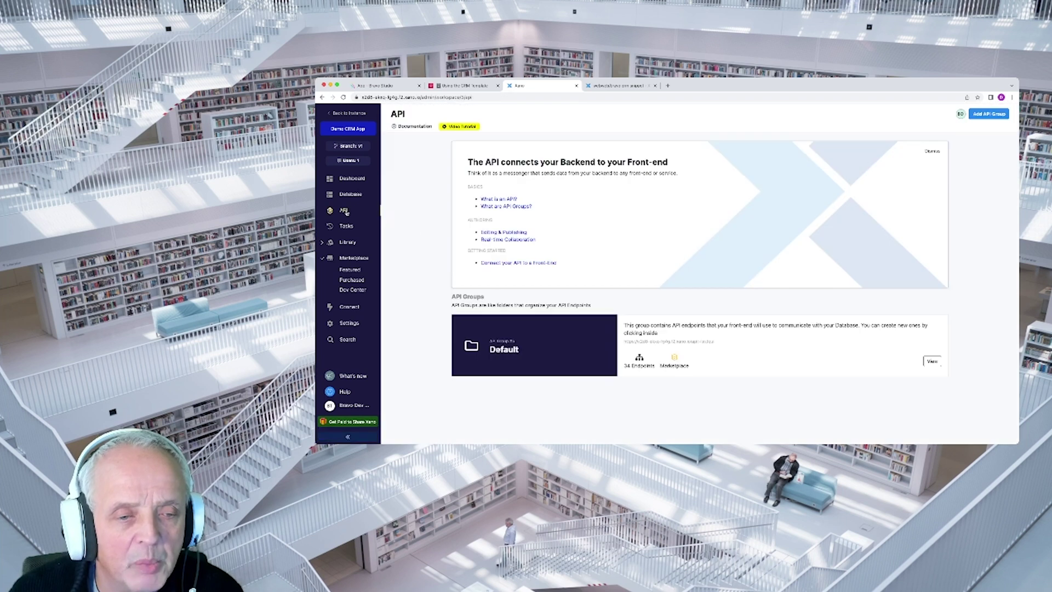
click(542, 355)
scroll(587, 351, down, 5)
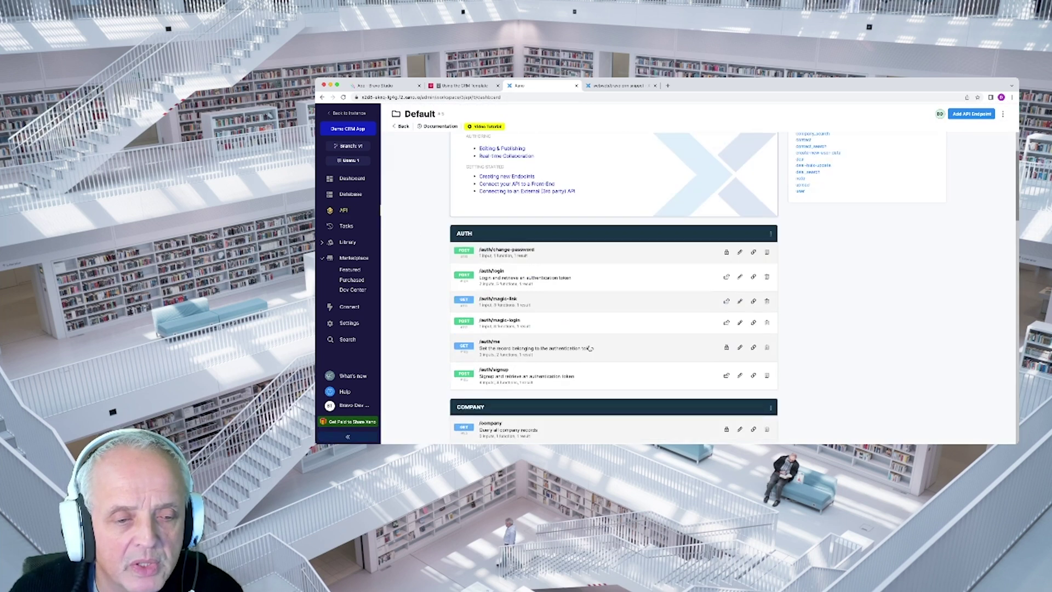
click(349, 194)
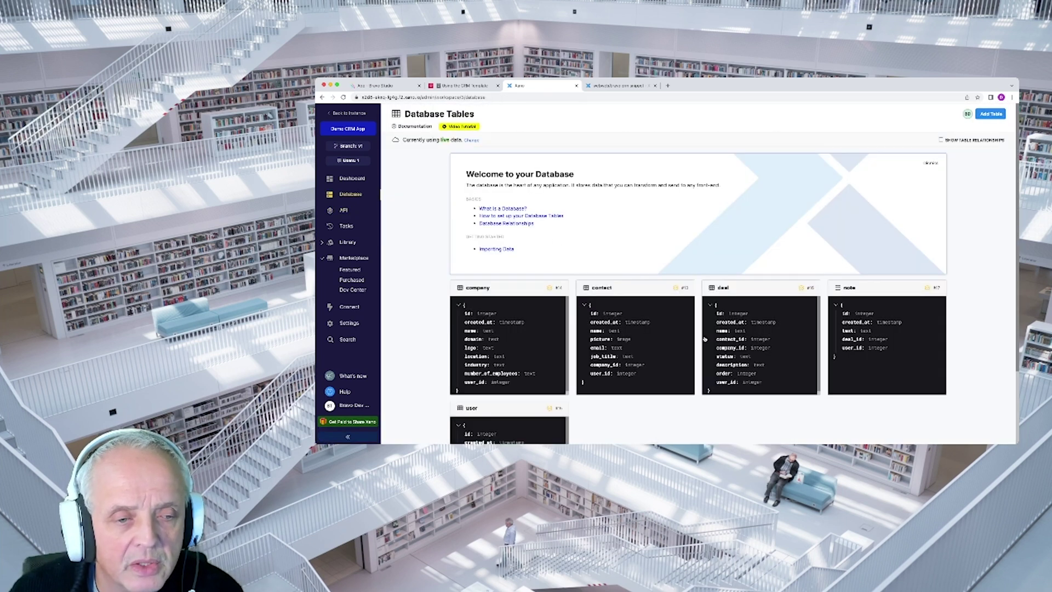
scroll(633, 339, down, 3)
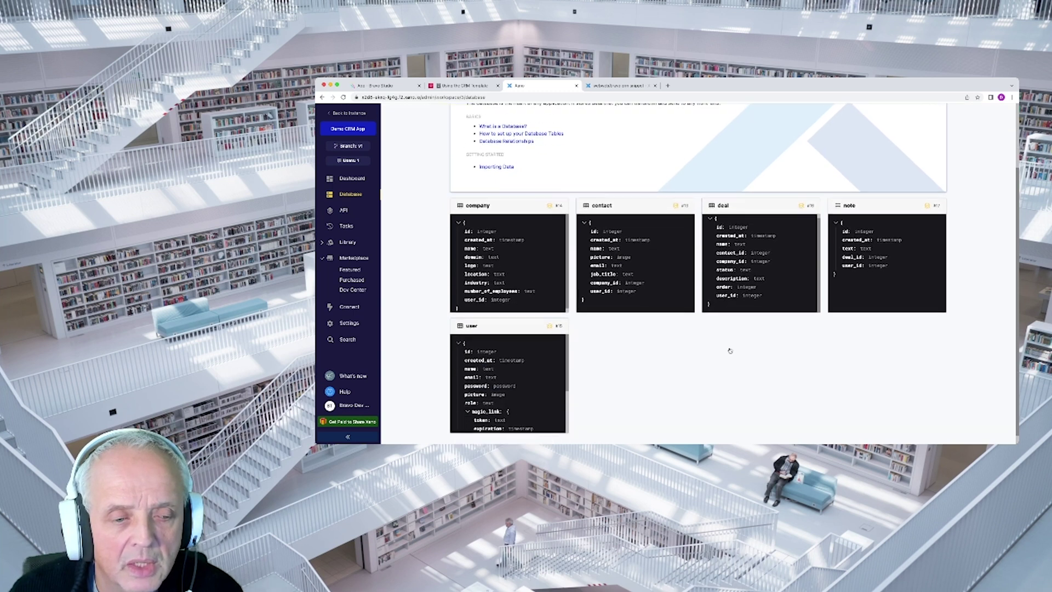
click(514, 375)
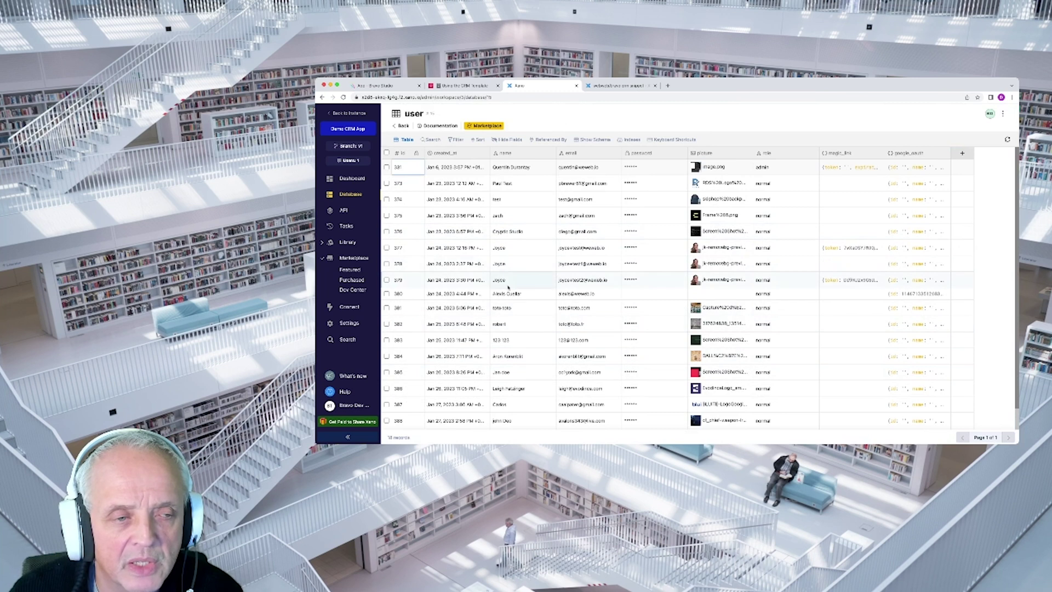
Open the GET /company endpoint from the Default group's COMPANY section
click(345, 211)
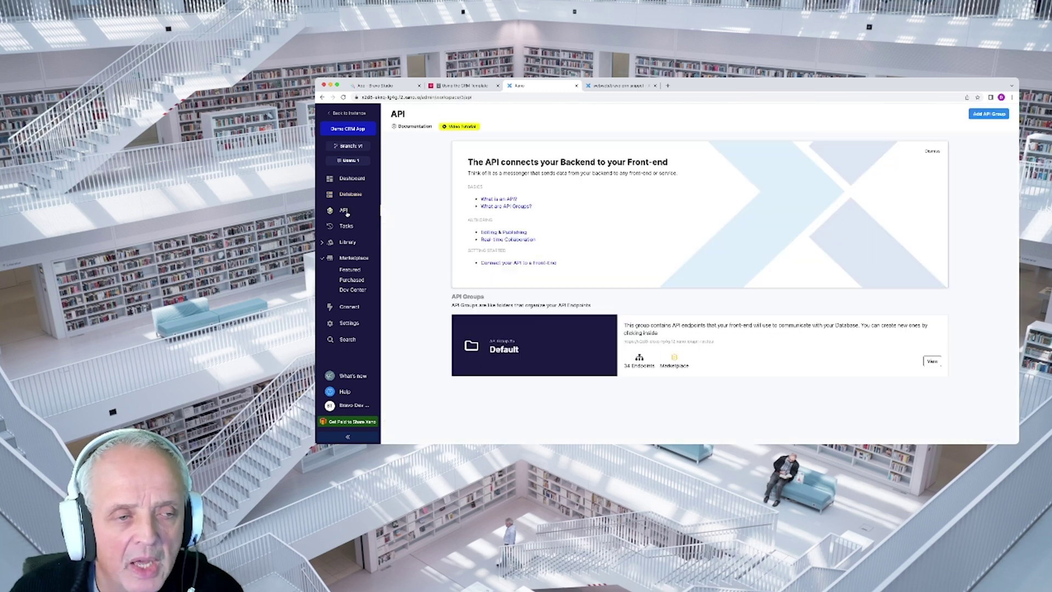
click(564, 359)
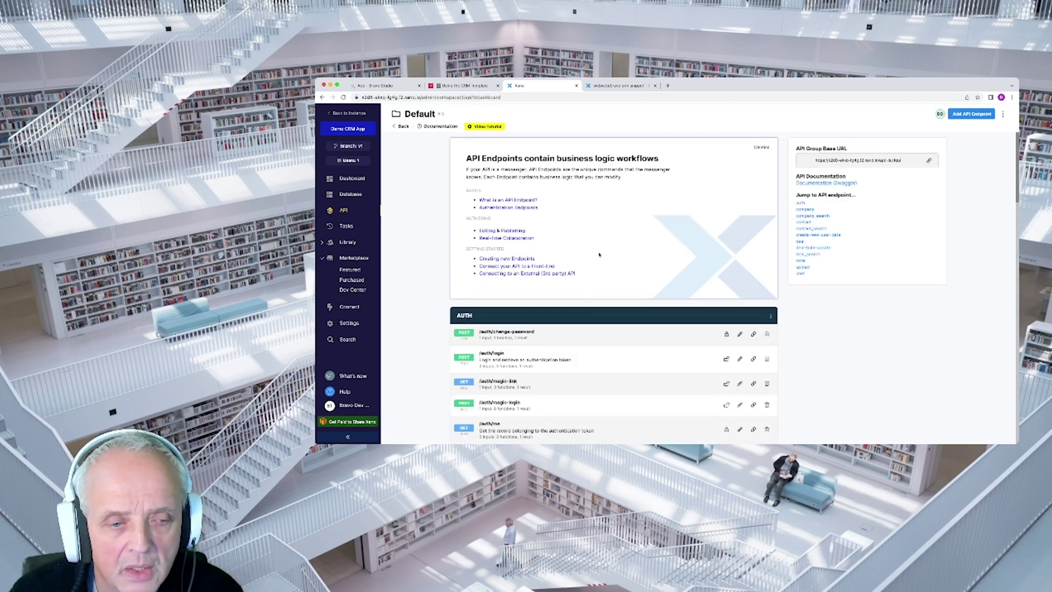
scroll(582, 307, down, 2)
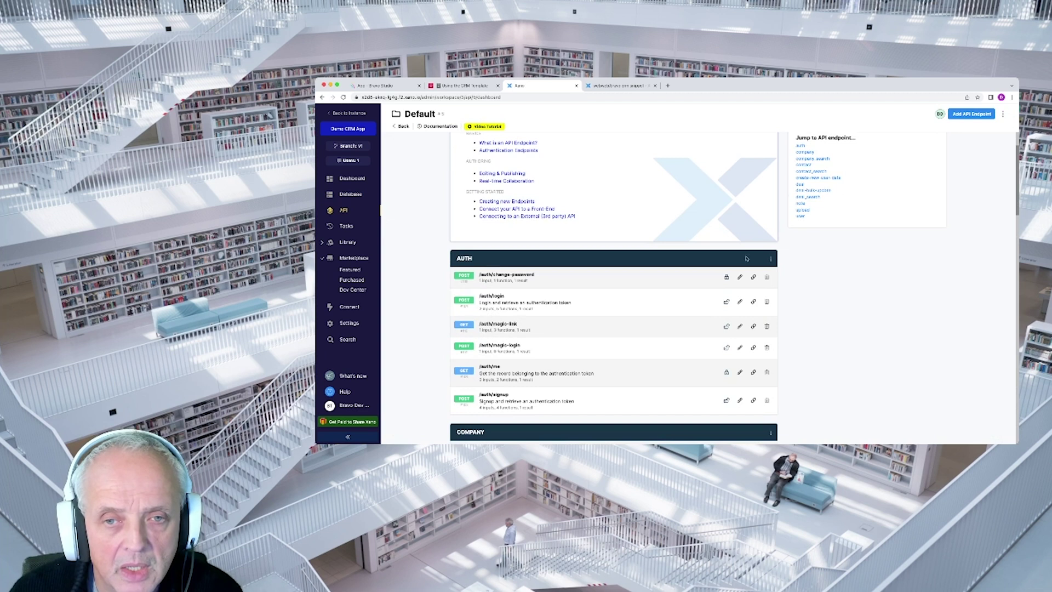
scroll(538, 312, down, 4)
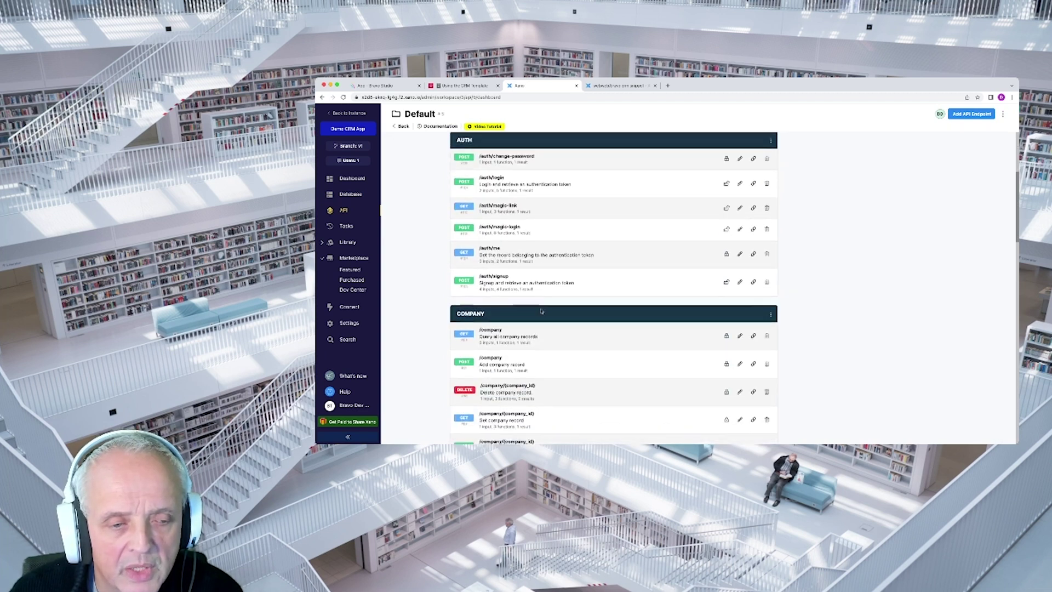
scroll(516, 318, down, 1)
click(516, 318)
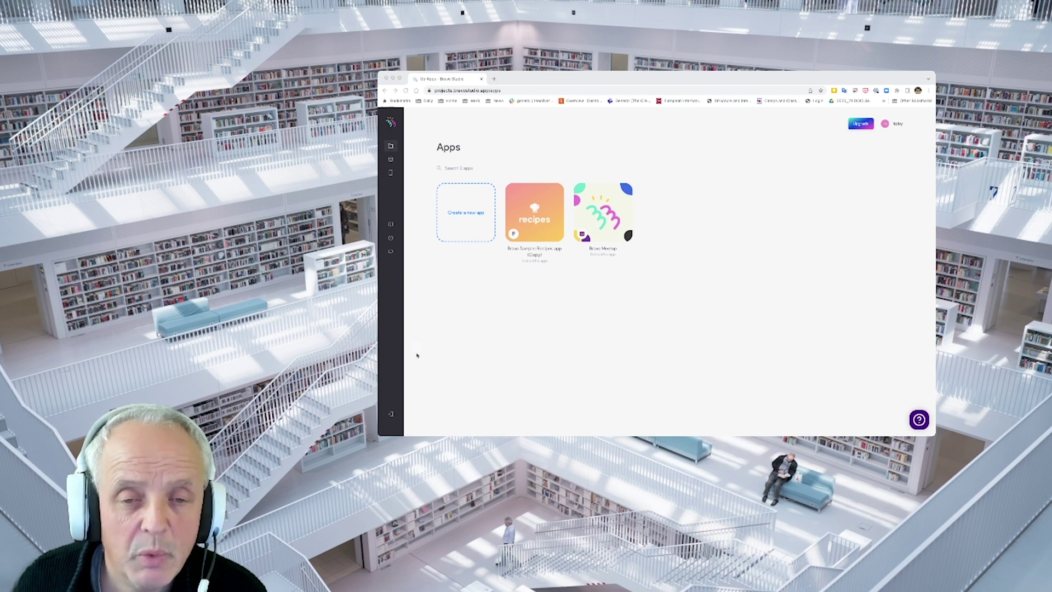
Duplicate the crm w. xano sample app from the Sample Apps catalogue
click(450, 329)
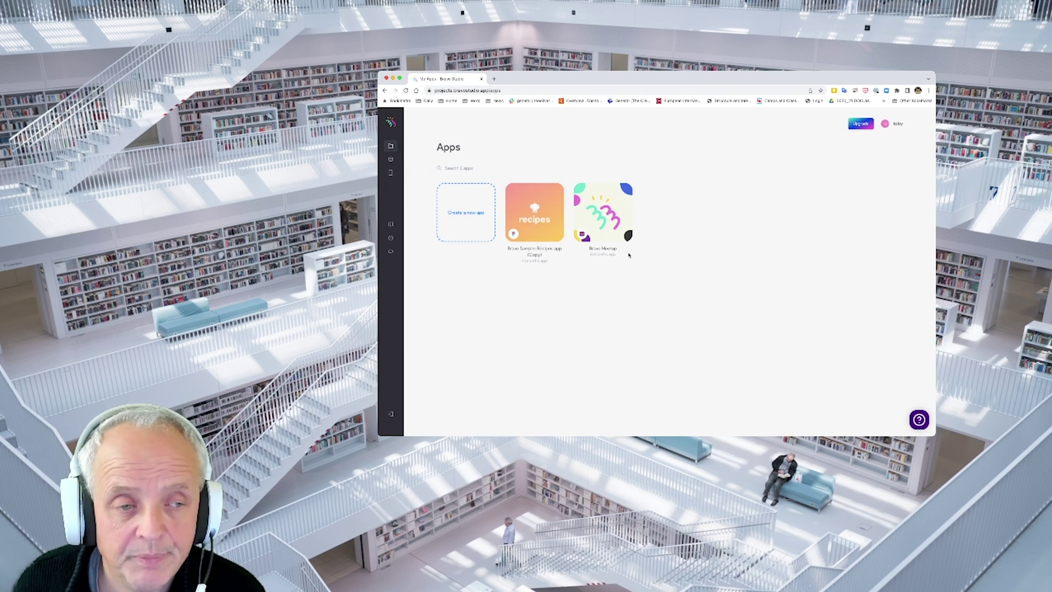
click(391, 173)
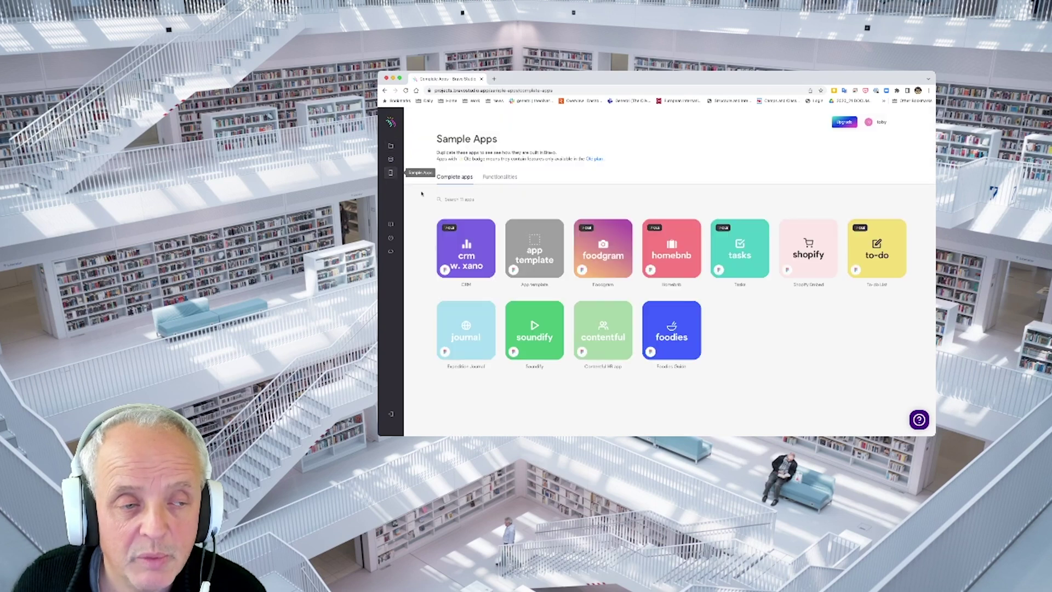
click(469, 256)
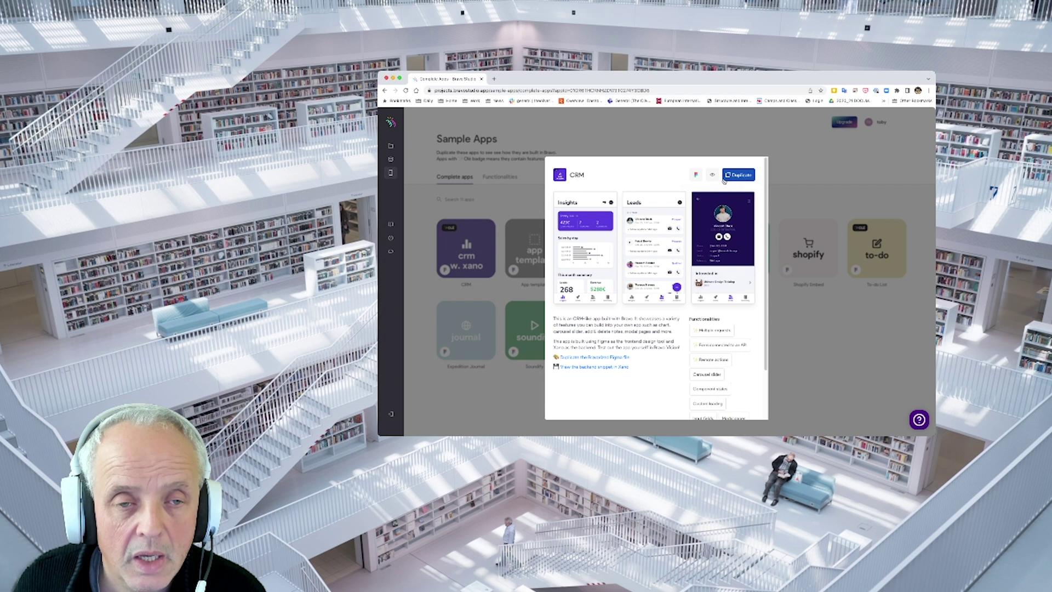
click(733, 177)
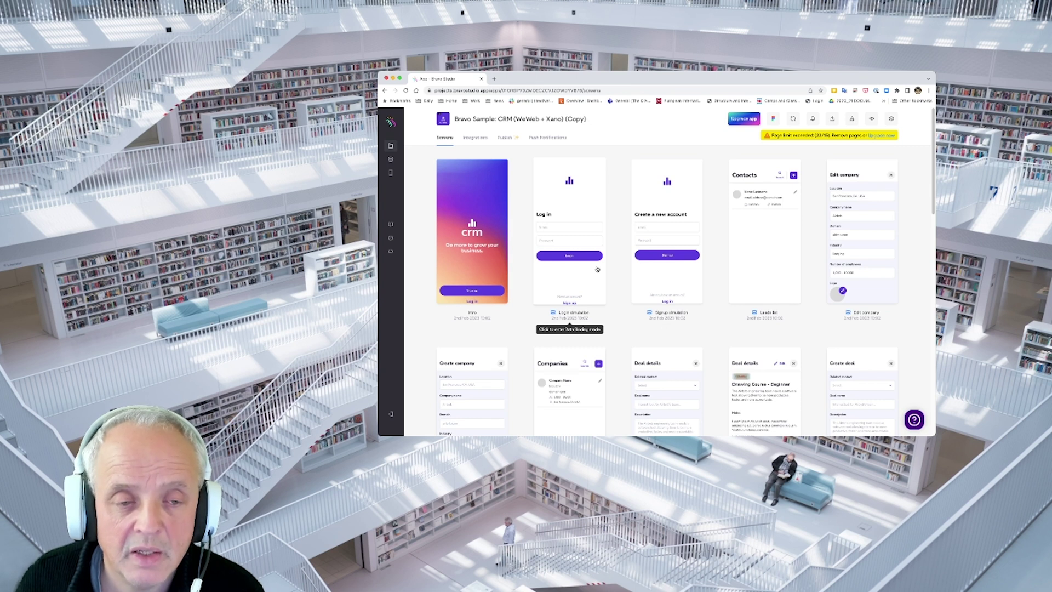
Inspect the Login screen's data binding, then go back to the all-screens overview
click(584, 214)
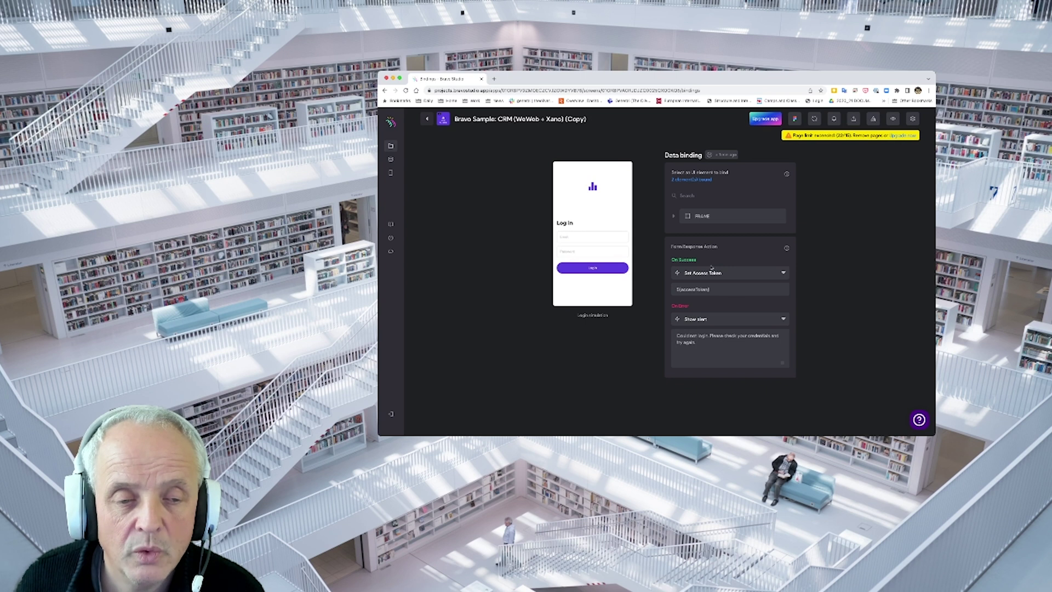
click(428, 119)
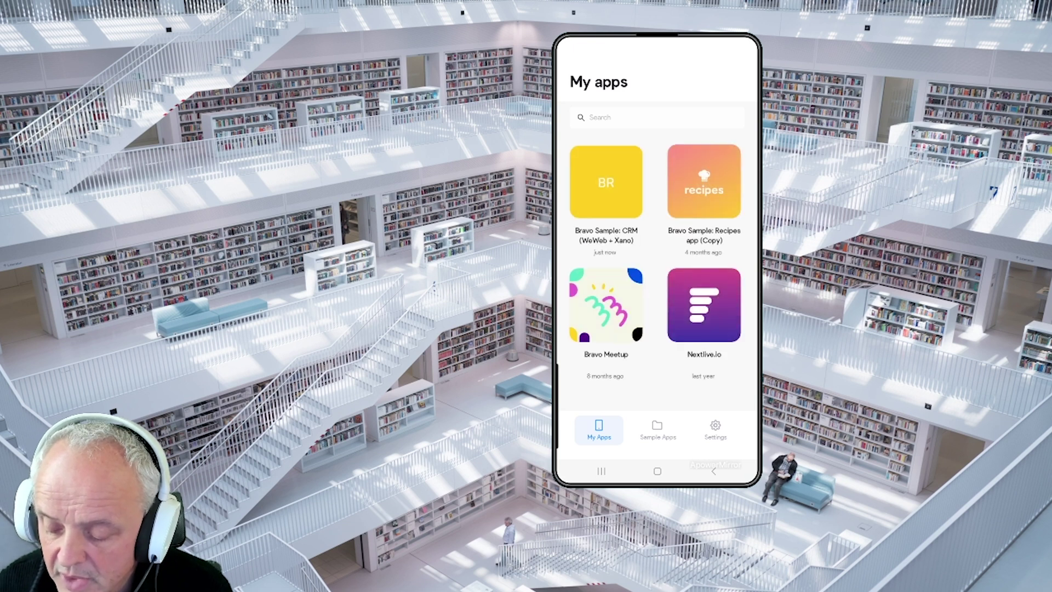
Launch the copied CRM app on the phone and log in with the test account's e-mail and password
click(606, 305)
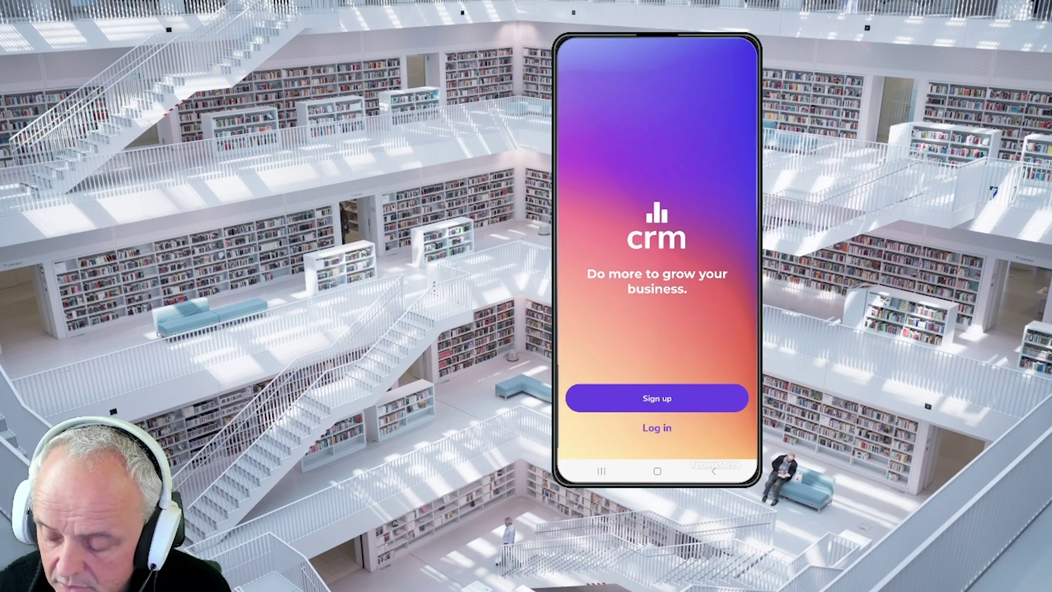
click(657, 428)
click(657, 224)
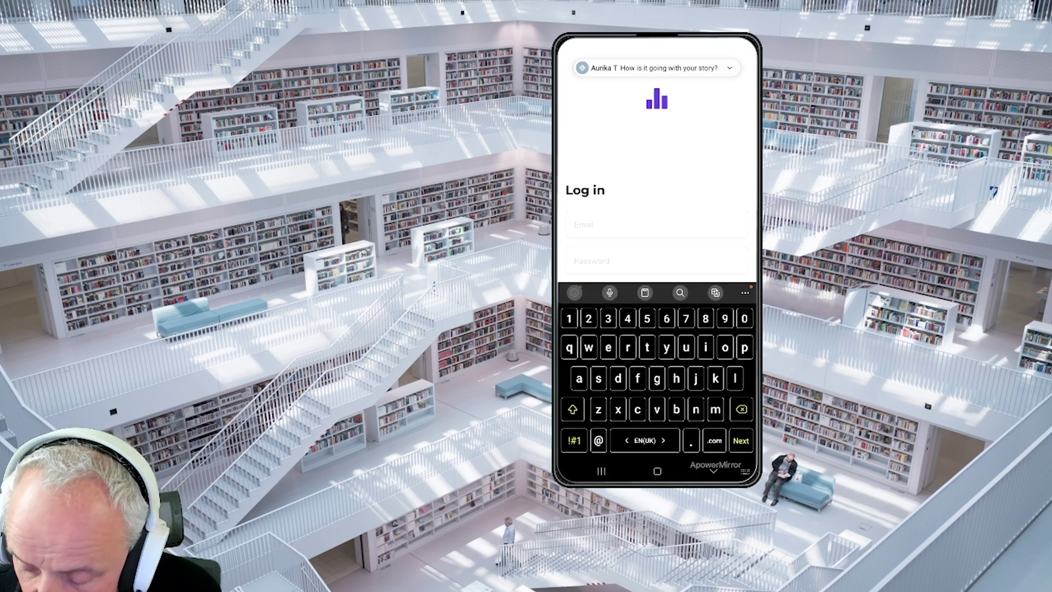
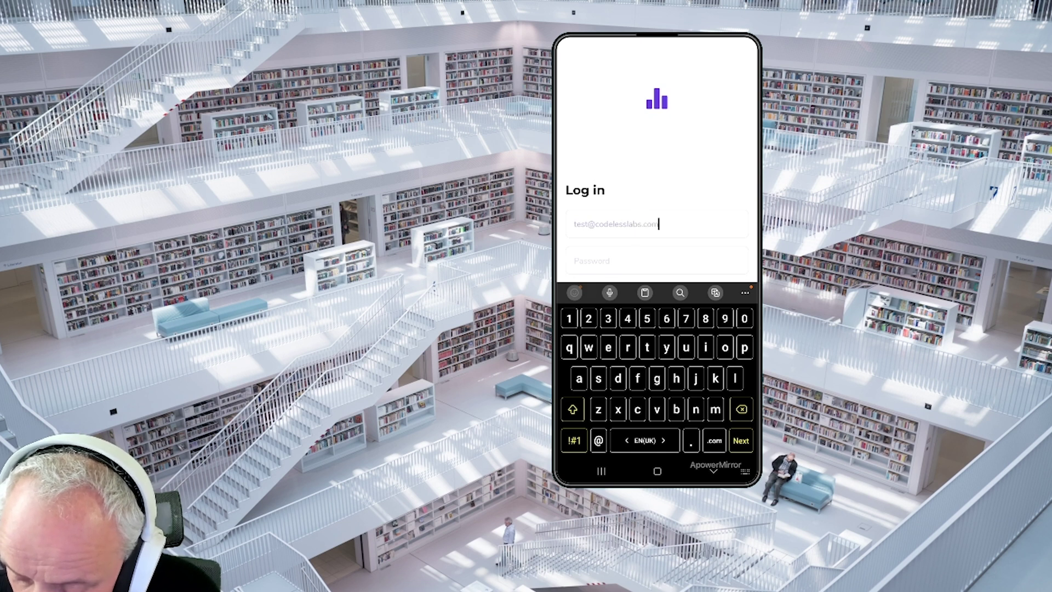
key(Tab)
text(password)
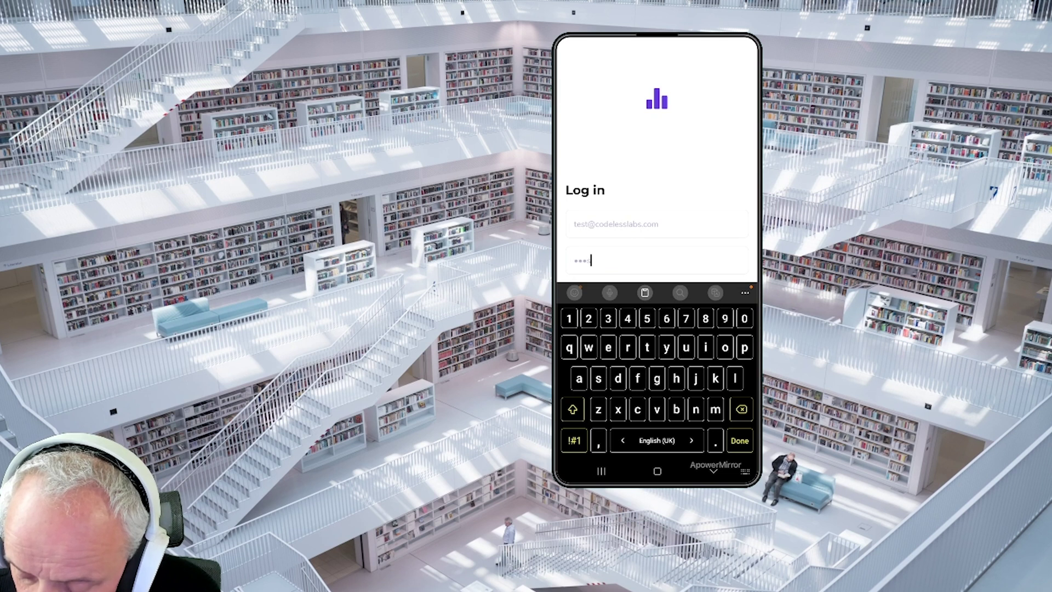
key(Return)
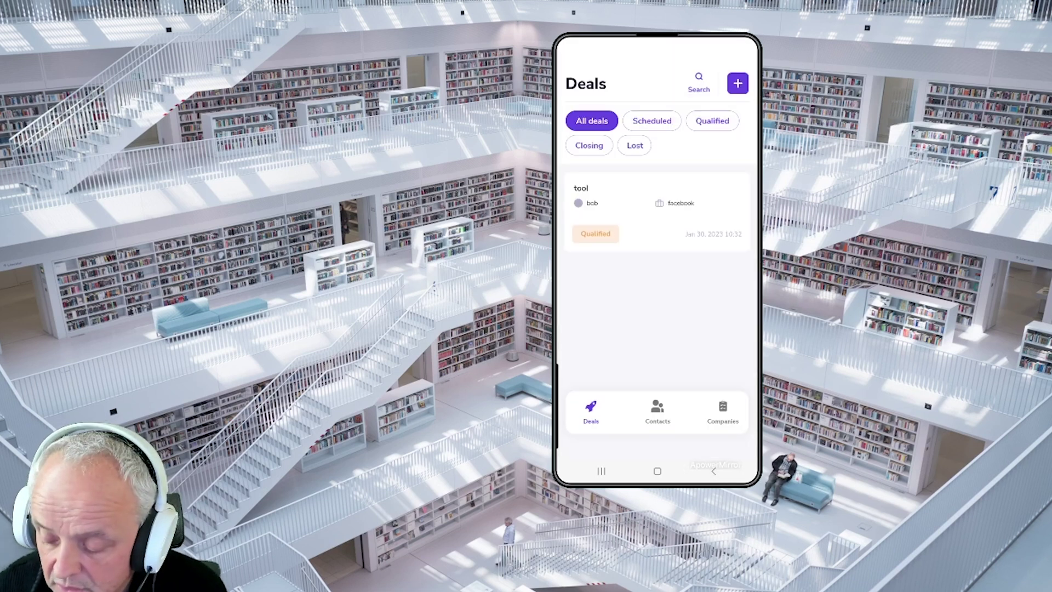
Switch the CRM app to its Companies tab, which lists facebook
click(723, 411)
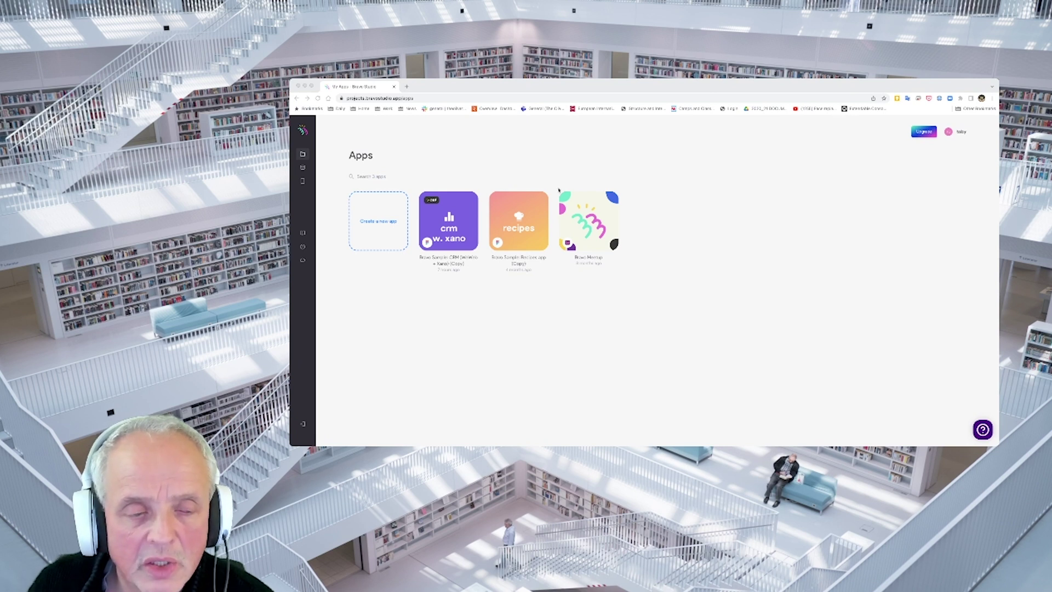
Open the WeWeb CRM Comarketing (WeWeb instance) (Copy) collection without changing its settings and review its requests
click(394, 175)
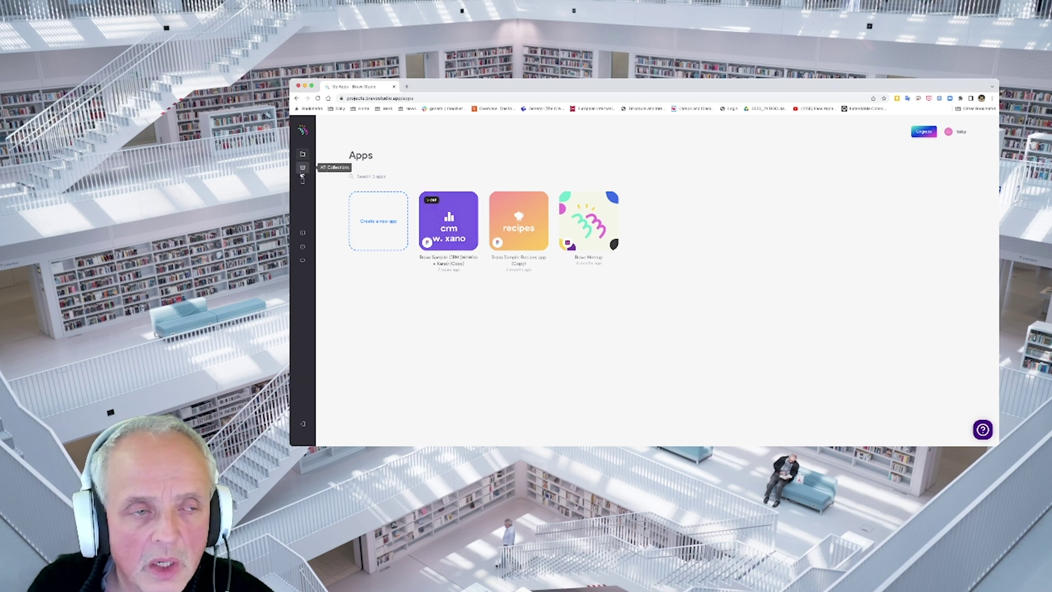
click(303, 169)
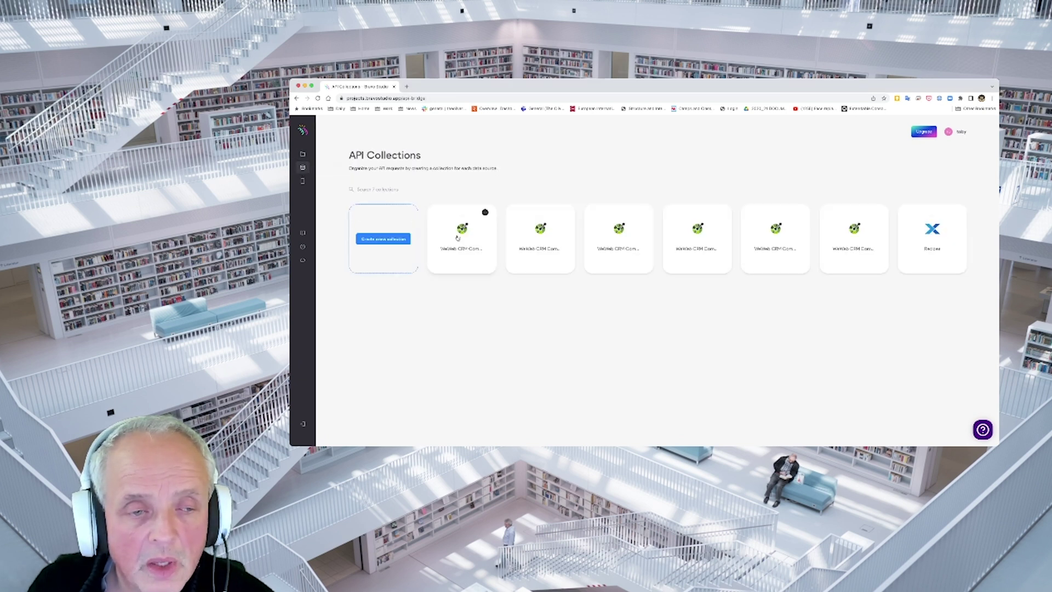
click(486, 212)
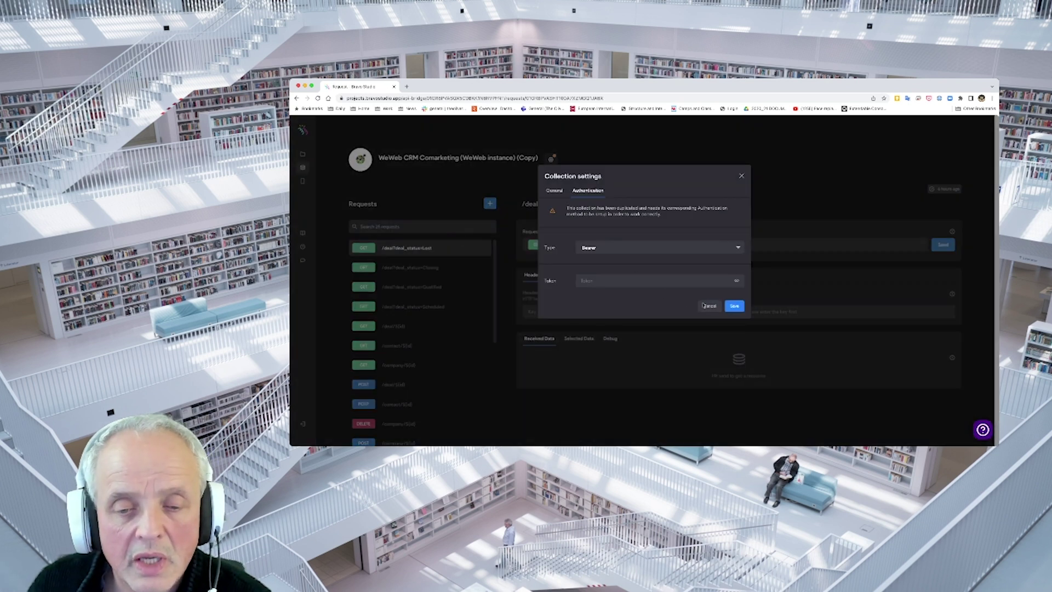
click(711, 307)
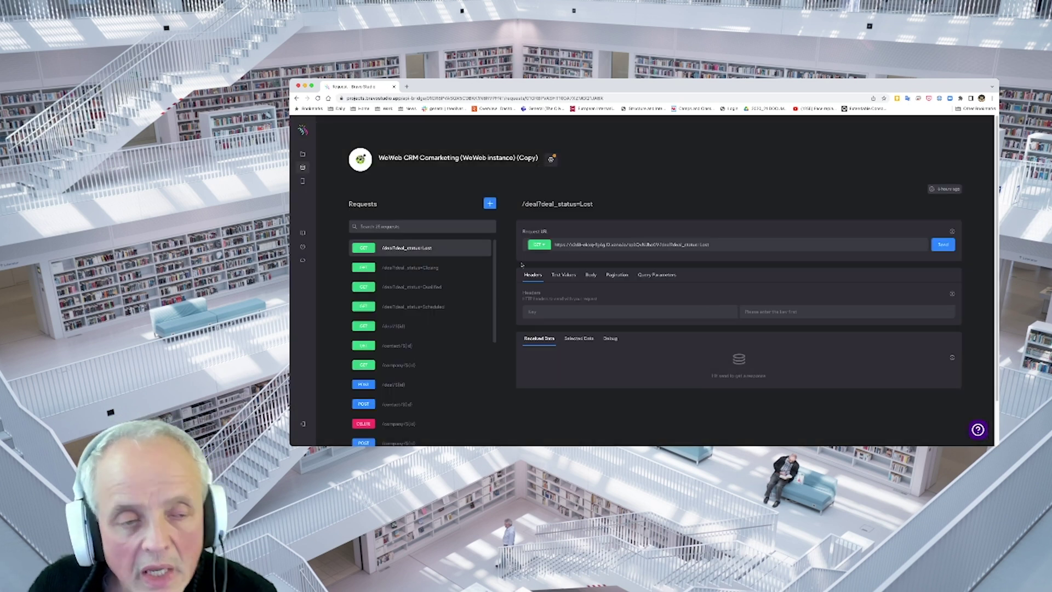
scroll(438, 295, down, 4)
scroll(437, 296, down, 6)
scroll(432, 307, up, 10)
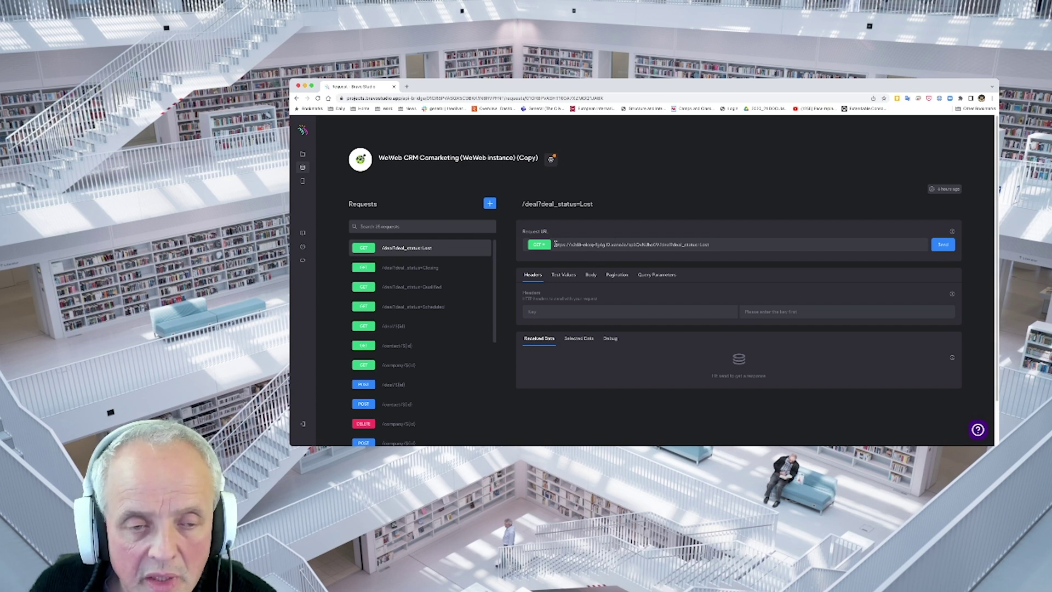
Select the base-URL portion of the /deal?deal_status=Lost request URL
drag(555, 244, 629, 243)
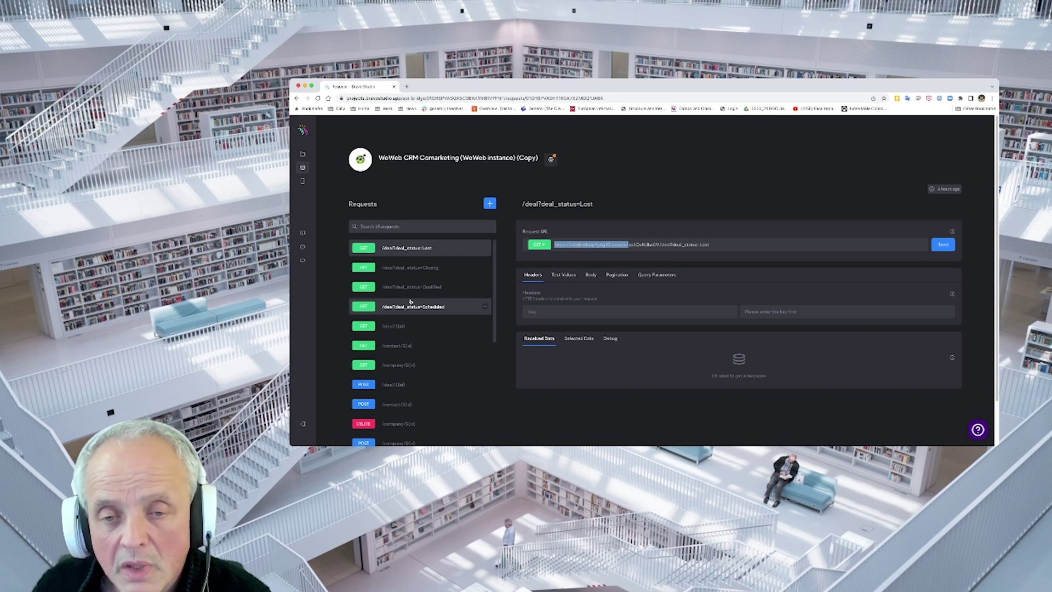
key(super+Tab)
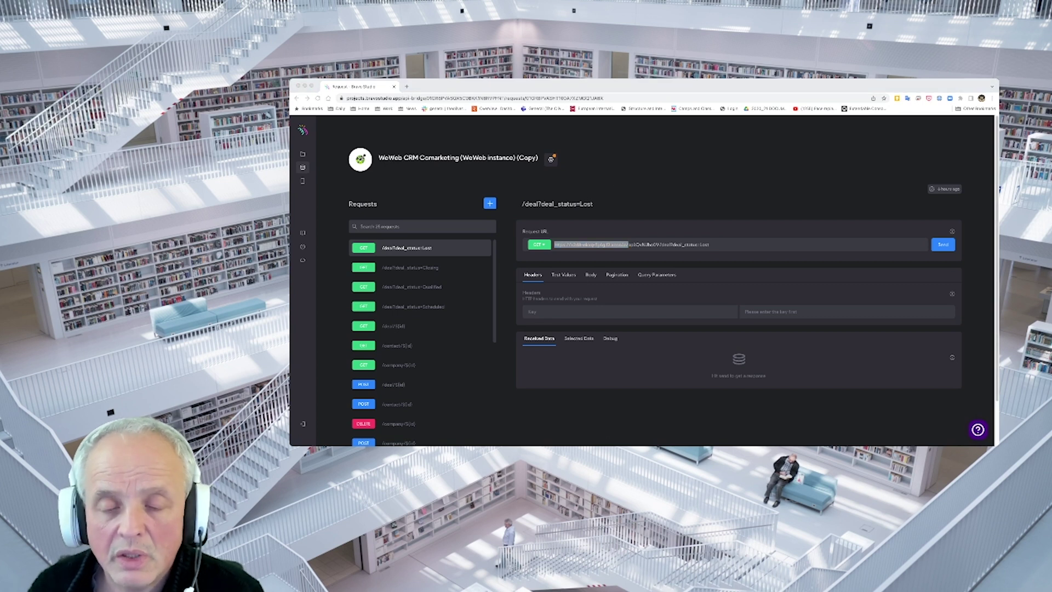